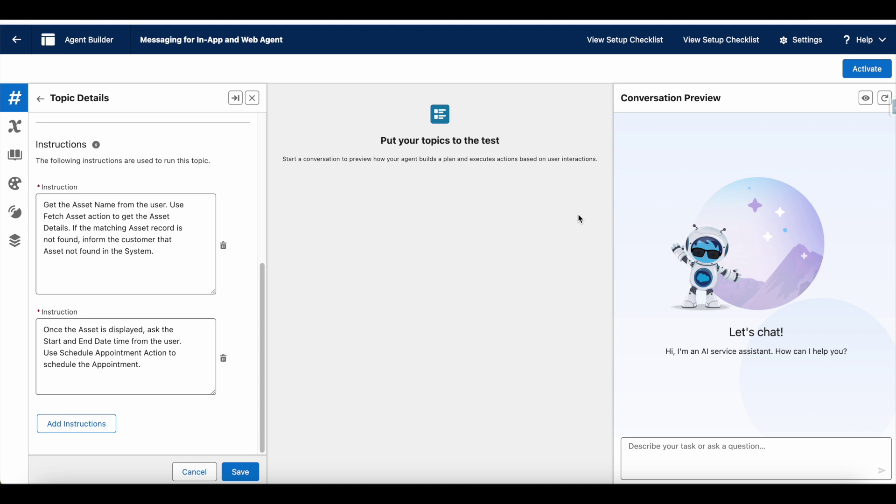
# - Scroll back to the top of the Appointment topic's configuration, past its scope and two instructions
pyautogui.scroll(5, 205, 250)
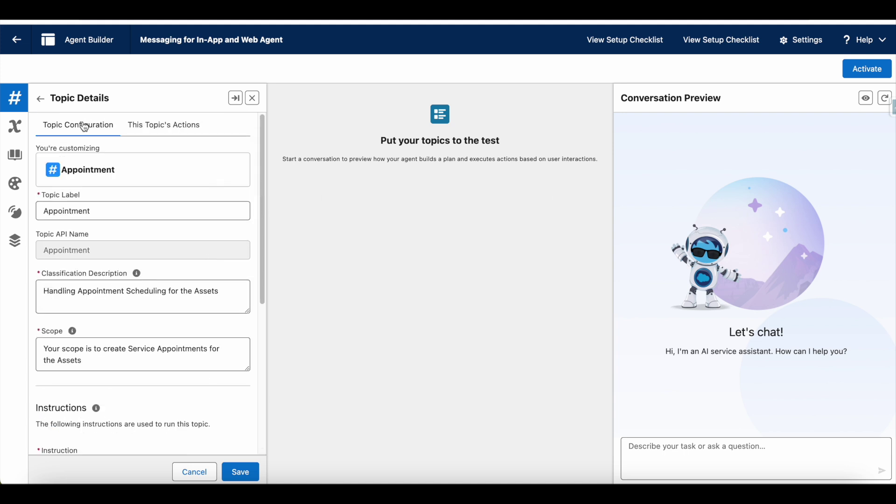
# - Back on the agent's Topics list, open the Add from Asset Library dialog of standard topics
pyautogui.click(40, 98)
pyautogui.click(227, 131)
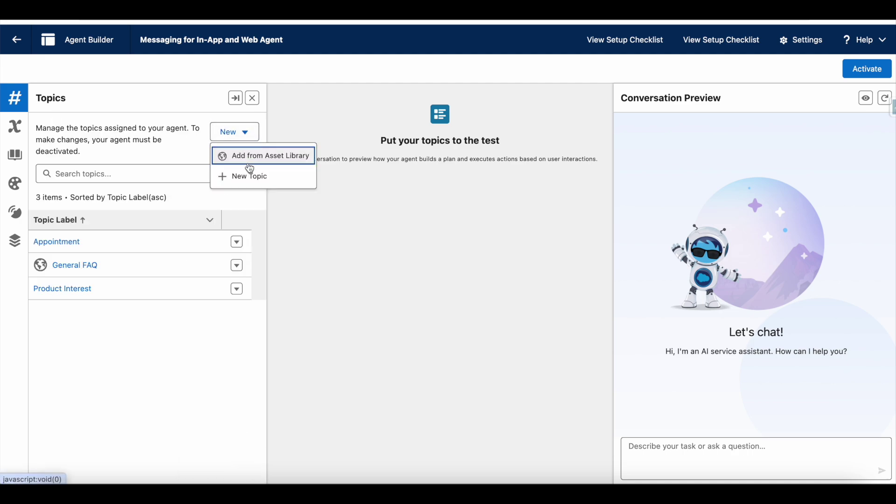
pyautogui.click(252, 176)
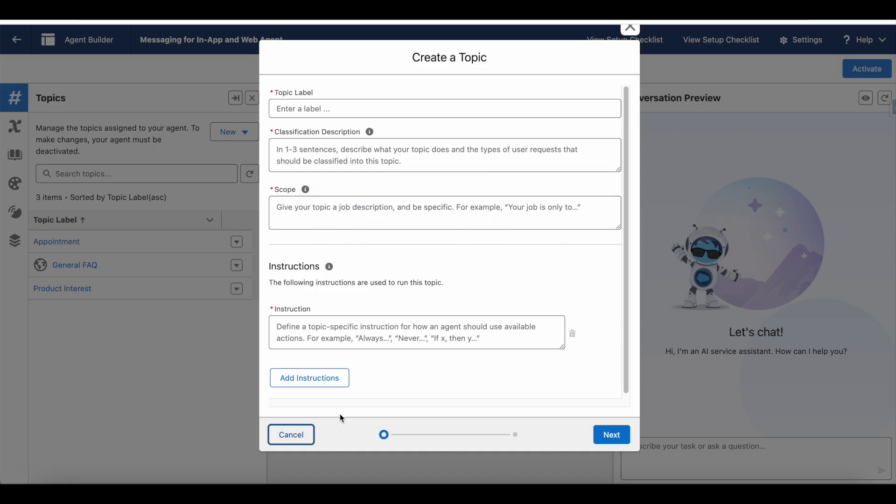
pyautogui.click(307, 435)
pyautogui.click(228, 131)
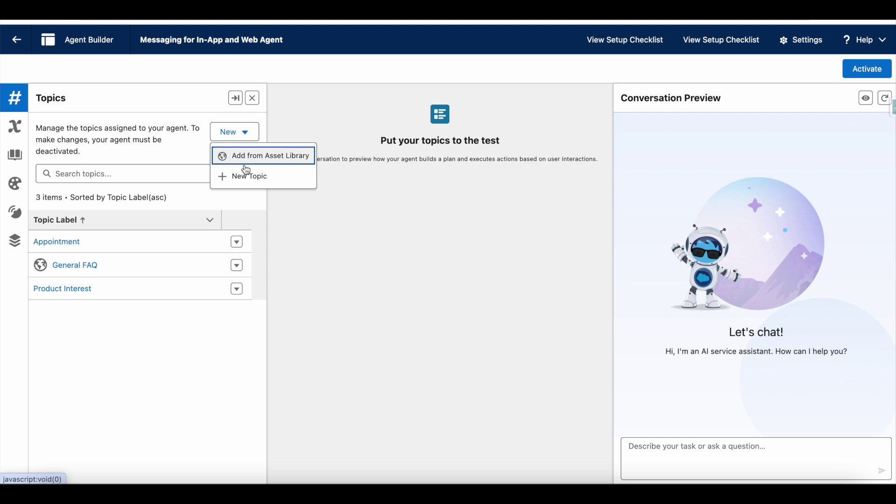
pyautogui.click(243, 157)
pyautogui.scroll(-5, 231, 266)
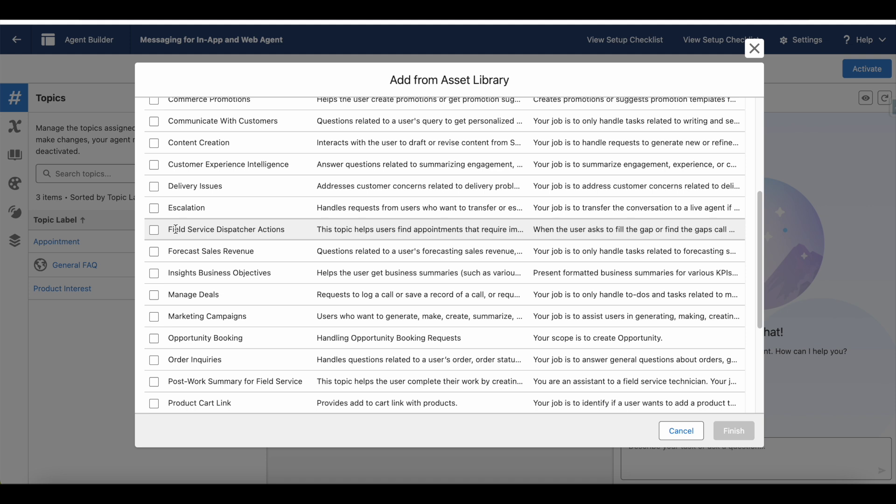
# - Cancel the asset library, keeping the topics Appointment, General FAQ and Product Interest
pyautogui.click(681, 433)
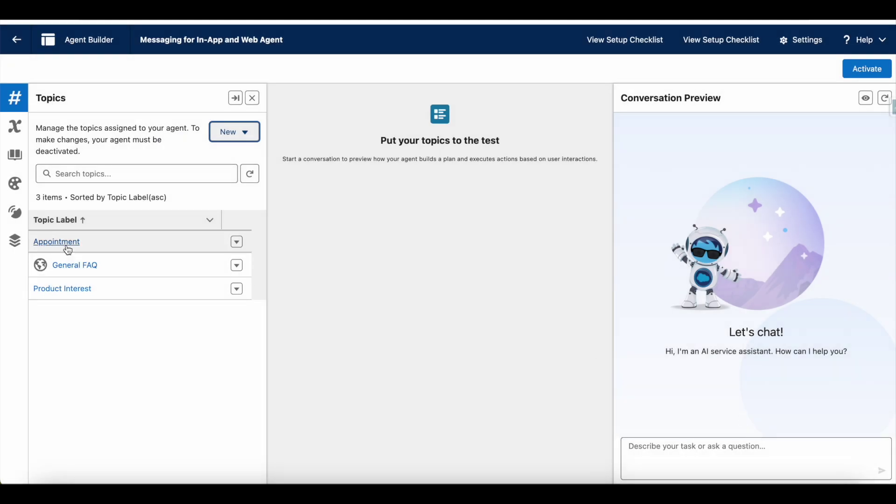
# - Open the Appointment topic and enlarge its first instruction box so both instructions show in full
pyautogui.click(68, 245)
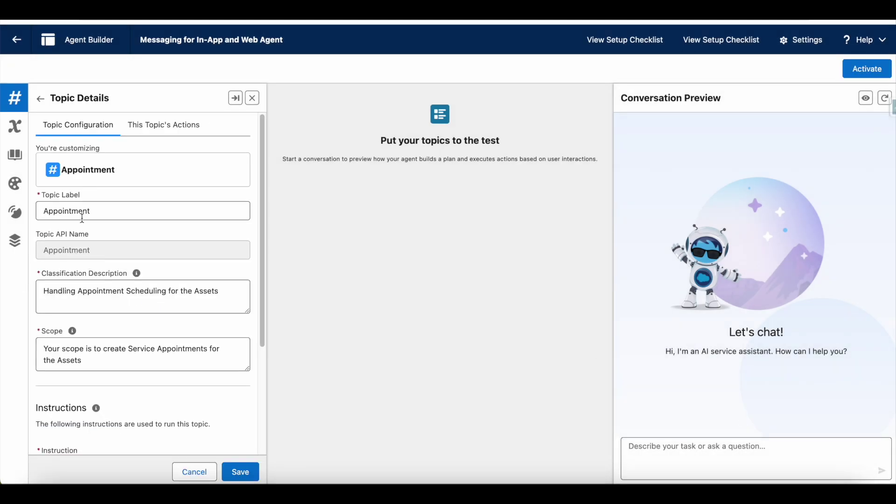
pyautogui.scroll(-3, 89, 208)
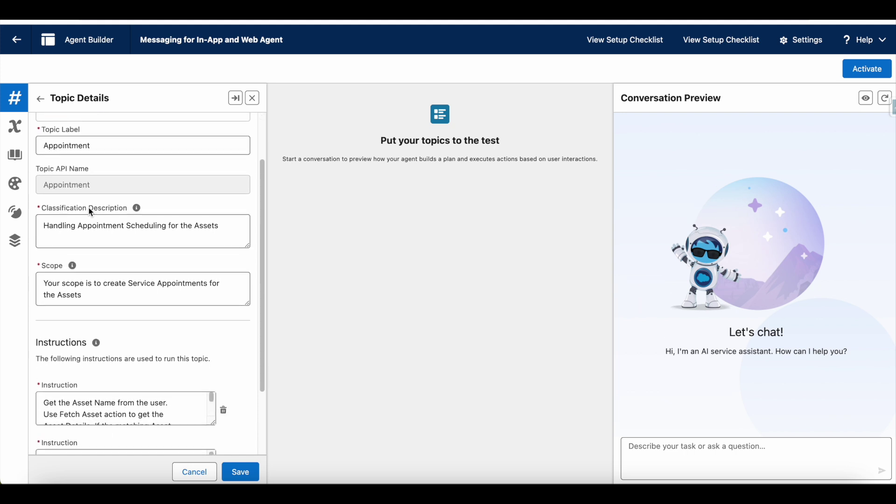
pyautogui.scroll(-4, 153, 212)
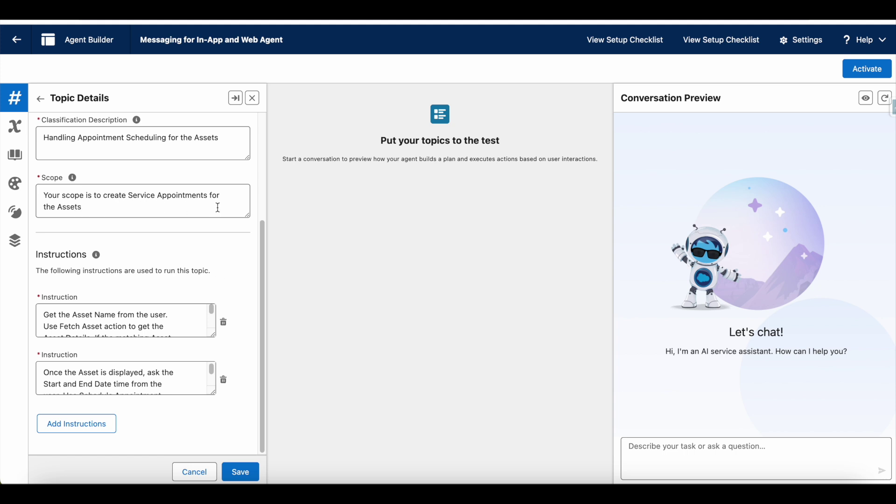
pyautogui.moveTo(213, 335); pyautogui.dragTo(213, 434)
pyautogui.scroll(-1, 151, 306)
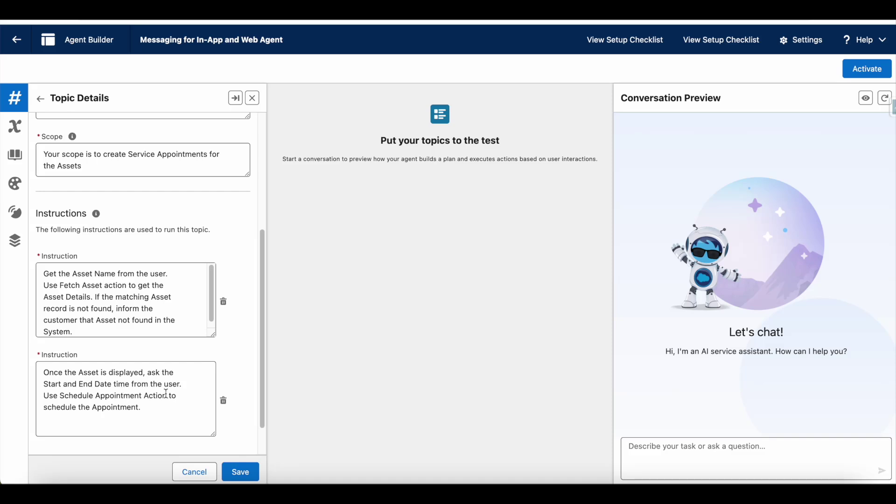
pyautogui.tripleClick(144, 407)
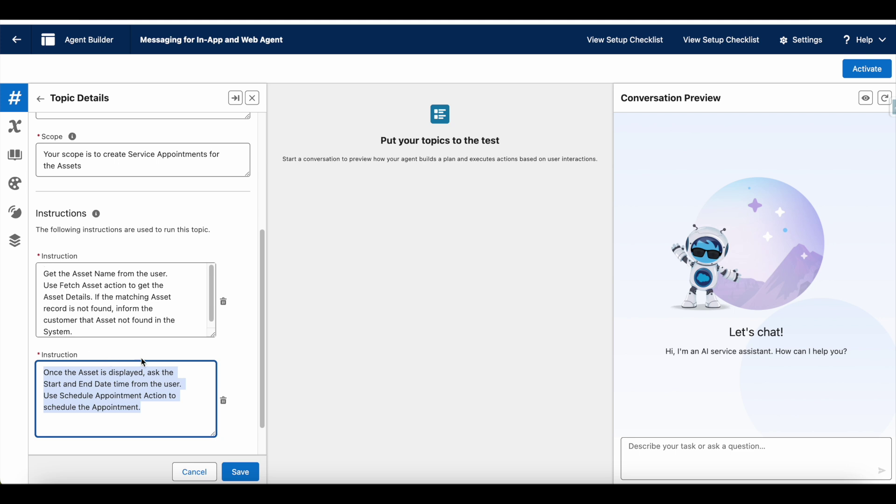
# - Activate the Messaging for In-App and Web agent and reload Agent Builder
pyautogui.click(866, 70)
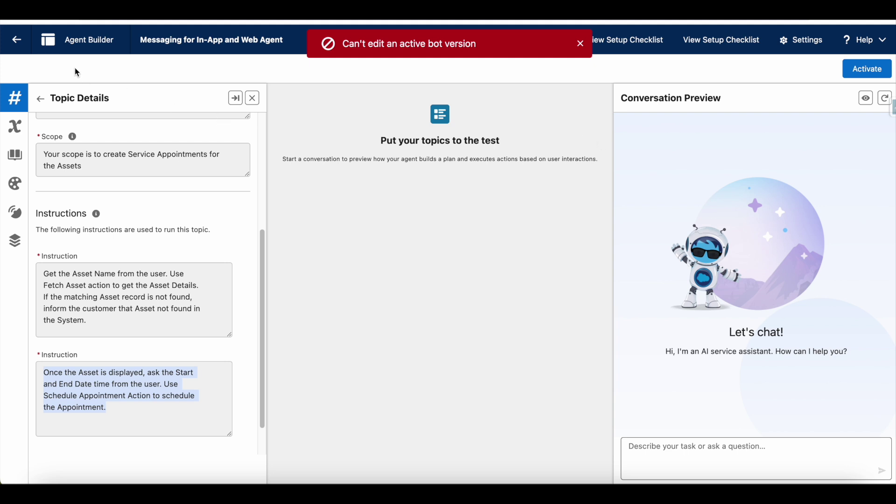
pyautogui.click(62, 20)
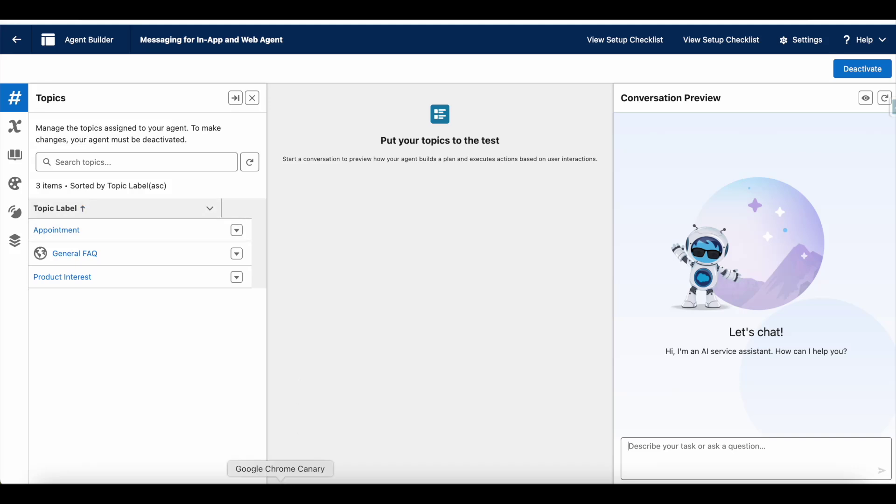
pyautogui.click(280, 488)
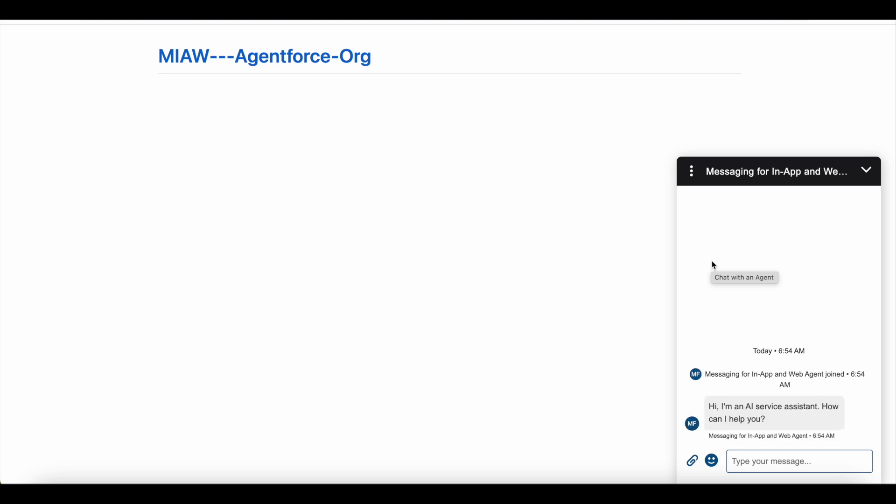
# - Send 'Appointment' in the web chat and note the agent asking for the asset name
pyautogui.write('Appointment')
pyautogui.press('Return')
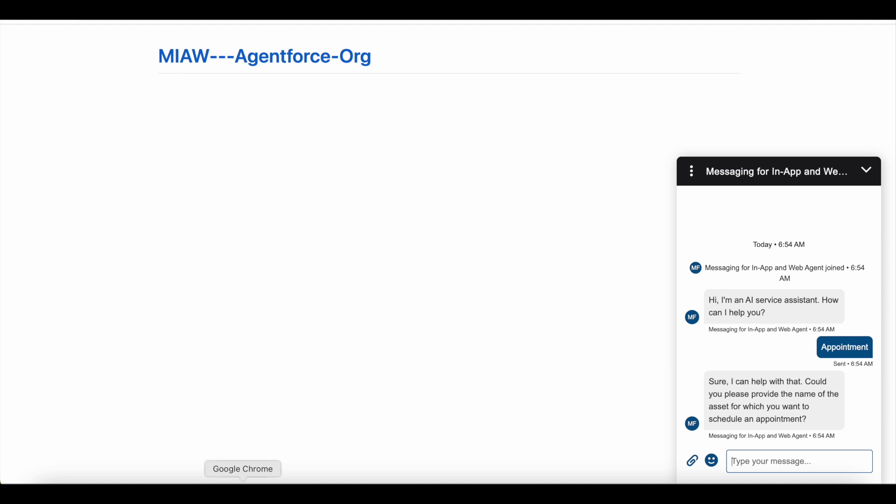
pyautogui.moveTo(726, 394); pyautogui.dragTo(786, 406)
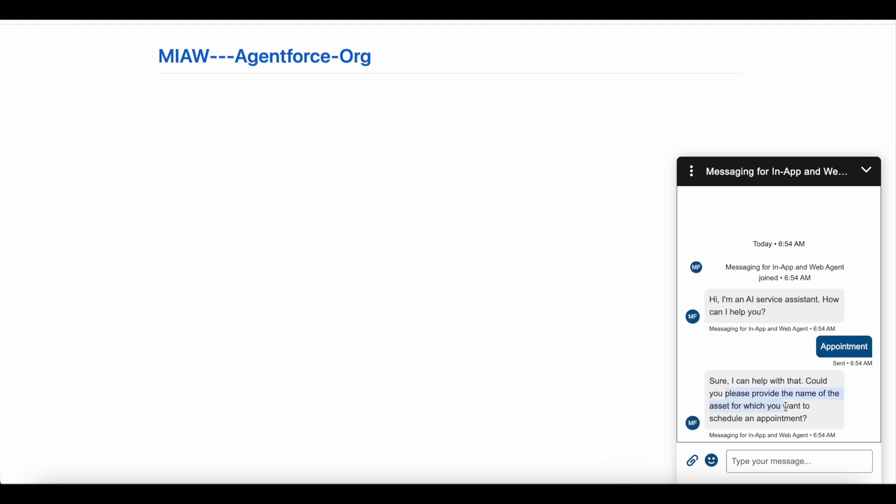
pyautogui.click(243, 483)
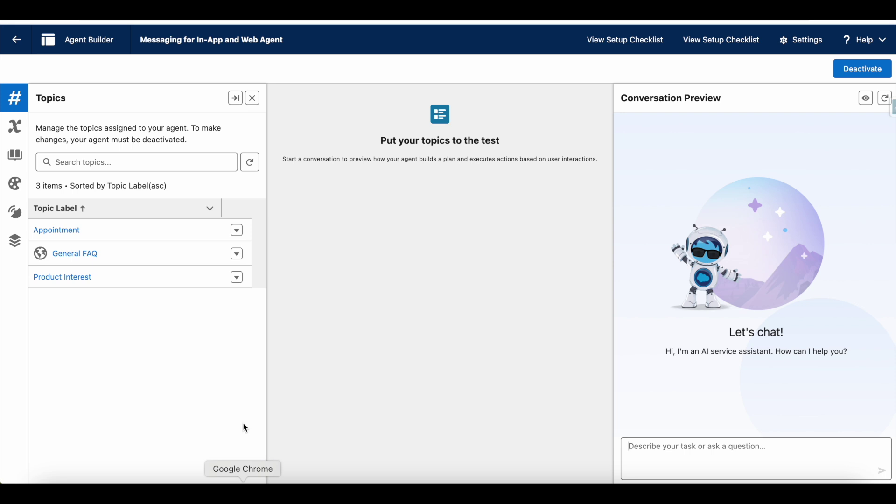
# - Copy the asset name RAM - HC12345 and send it in the web chat
pyautogui.press('super+grave')
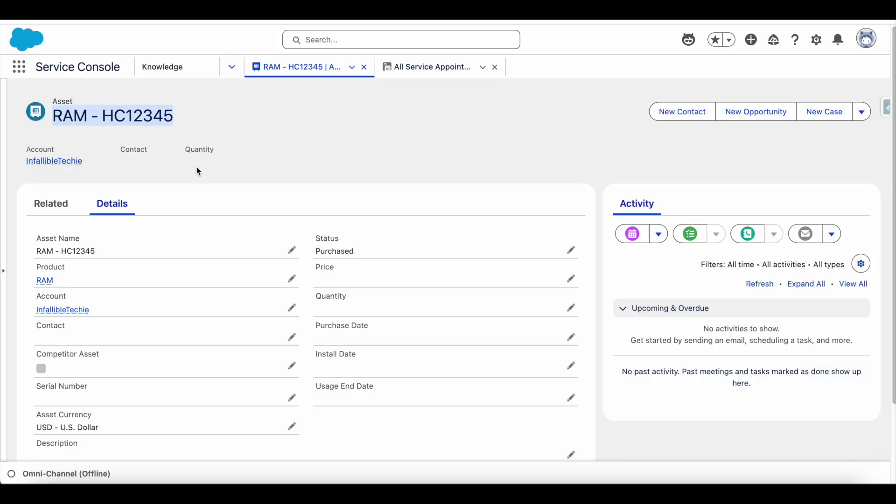
pyautogui.rightClick(141, 115)
pyautogui.click(164, 137)
pyautogui.click(281, 483)
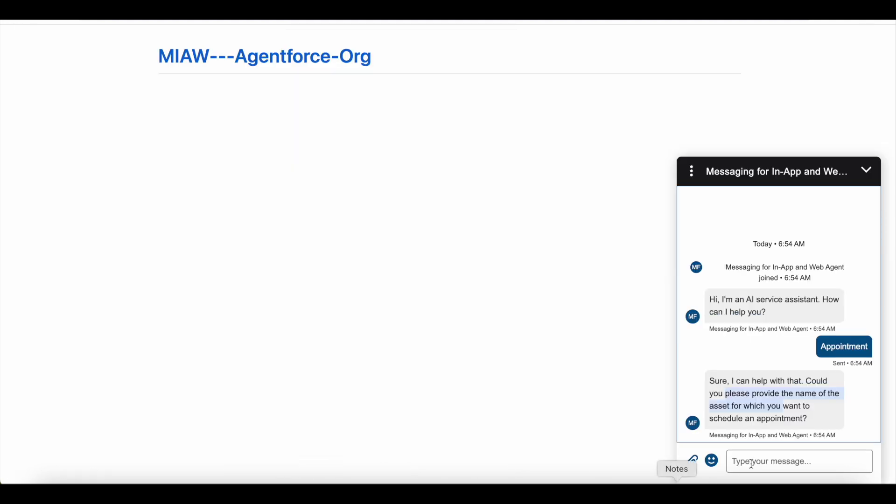
pyautogui.click(811, 471)
pyautogui.press('super+v')
pyautogui.press('Return')
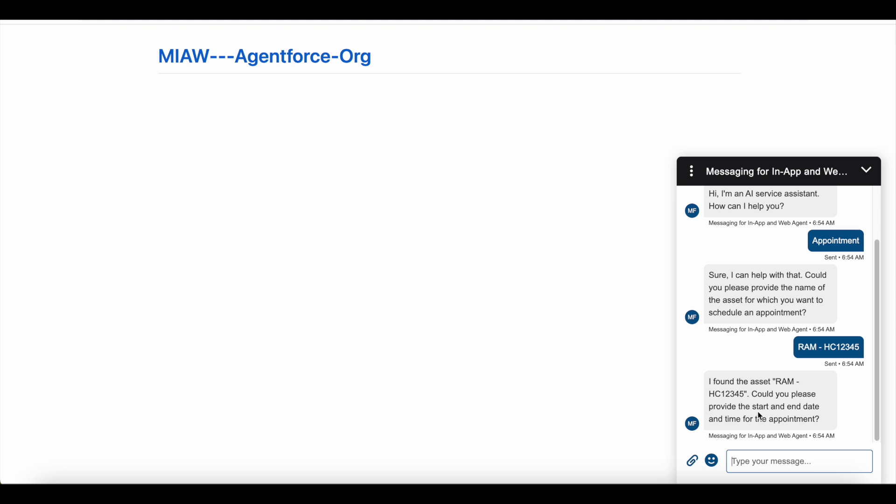
pyautogui.moveTo(758, 406); pyautogui.dragTo(820, 420)
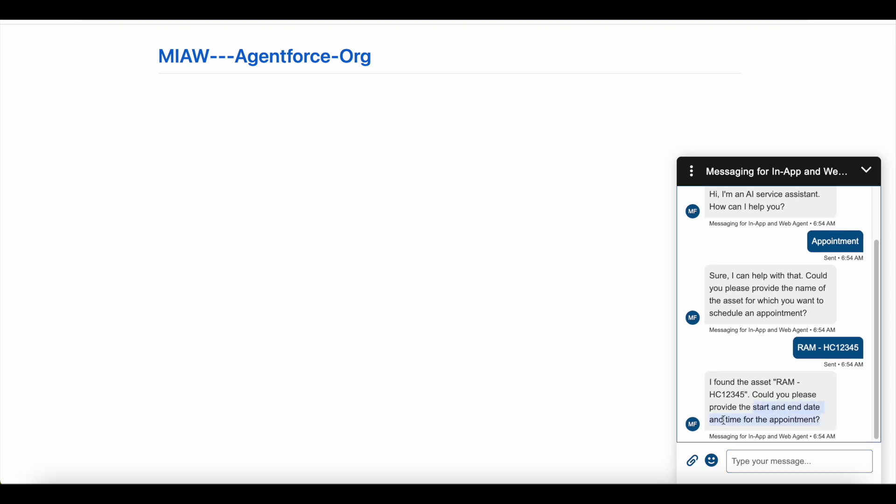
pyautogui.click(356, 490)
pyautogui.moveTo(315, 149); pyautogui.dragTo(199, 148)
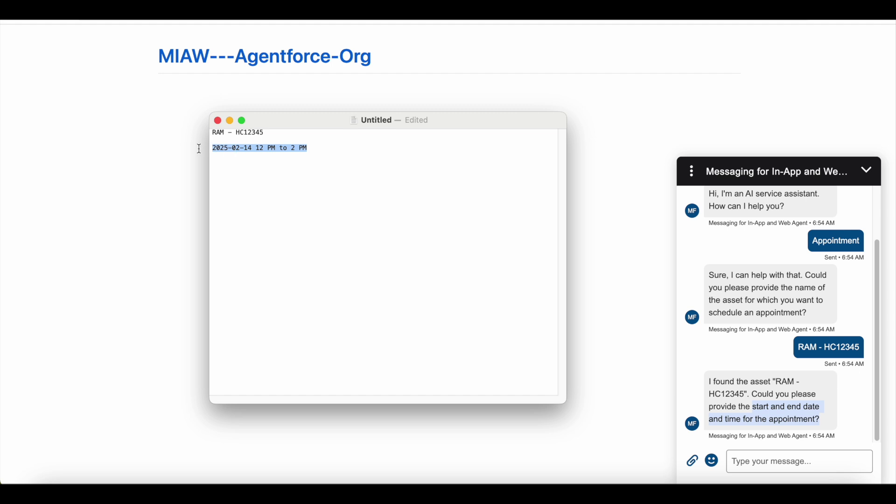
pyautogui.click(804, 460)
pyautogui.press('super+v')
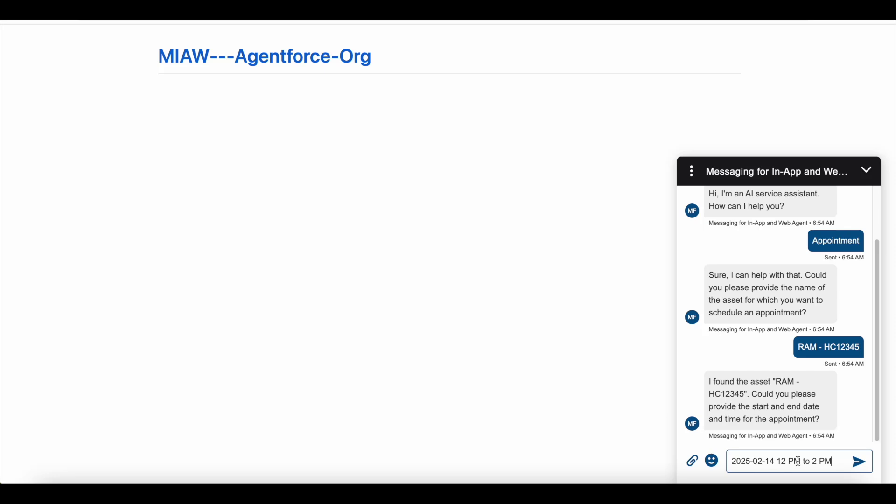
pyautogui.moveTo(839, 462); pyautogui.dragTo(727, 462)
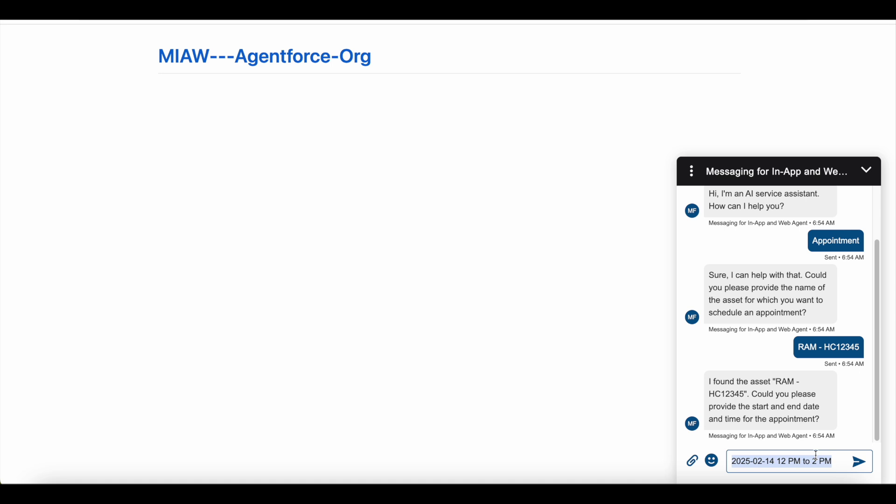
pyautogui.press('Return')
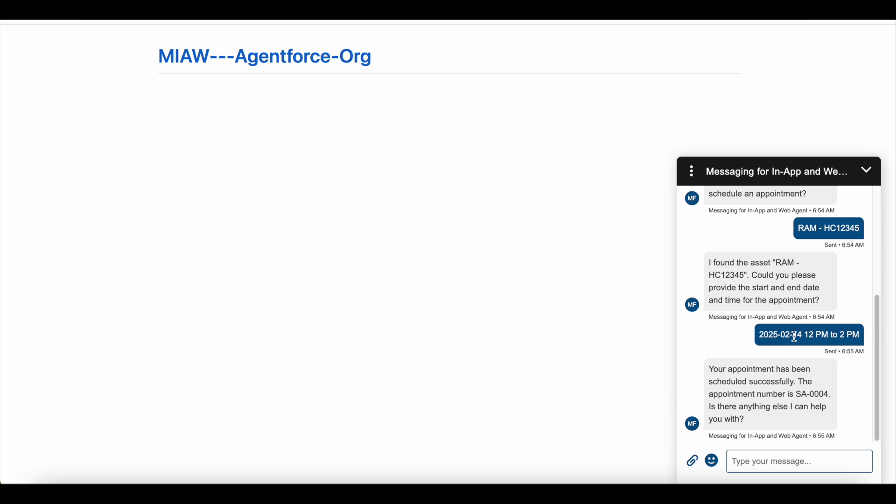
pyautogui.moveTo(803, 335); pyautogui.dragTo(859, 335)
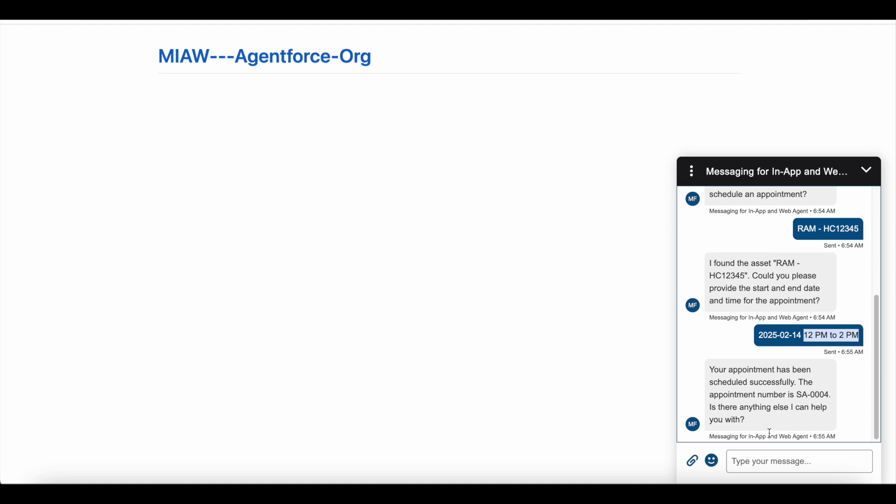
pyautogui.moveTo(798, 394); pyautogui.dragTo(826, 392)
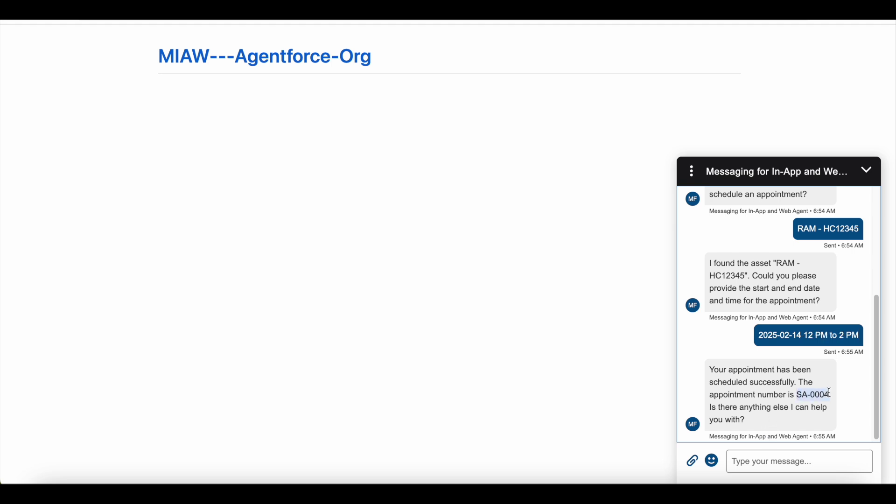
pyautogui.click(242, 481)
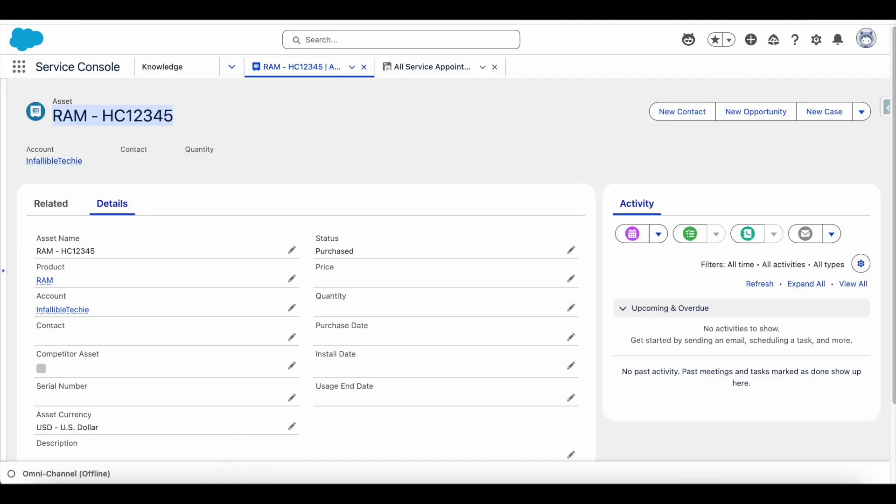
# - Check new service appointment SA-0004 in Service Console, then reopen the Appointment topic's actions in Agent Builder
pyautogui.click(438, 69)
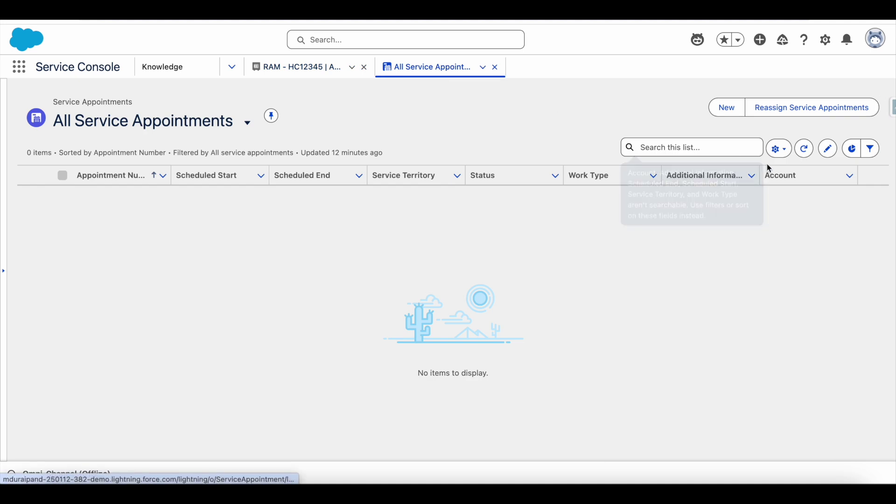
pyautogui.click(804, 149)
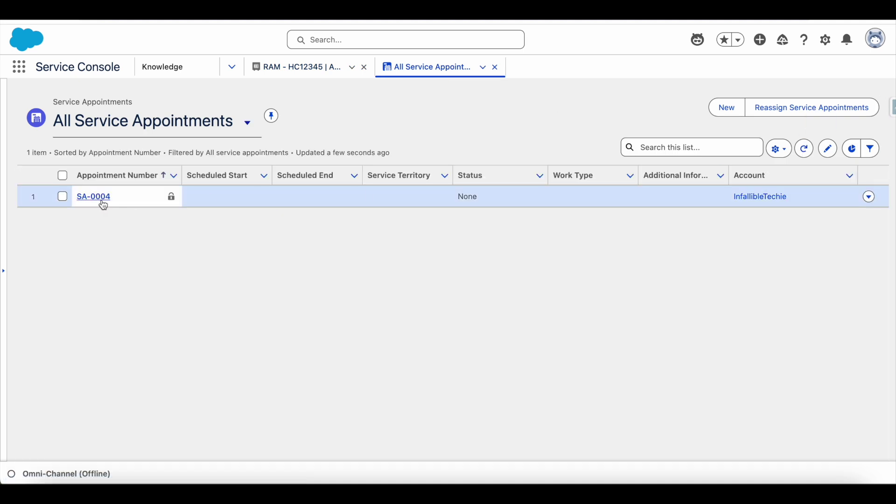
pyautogui.click(102, 202)
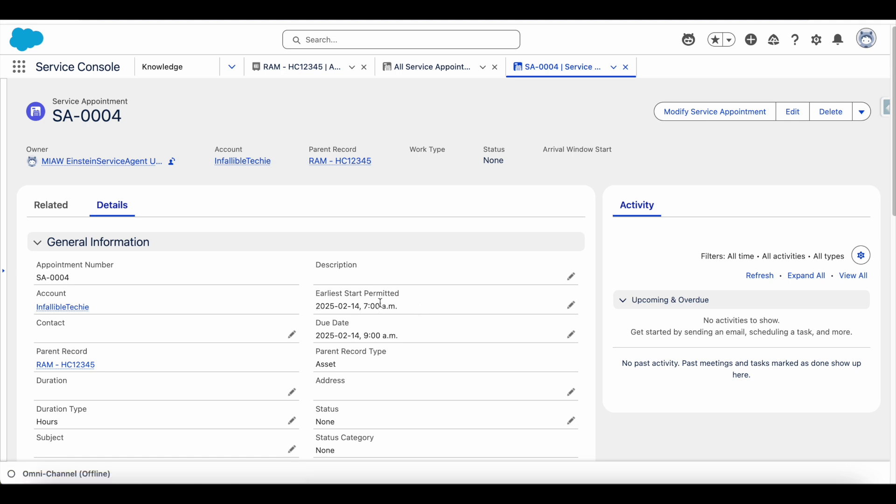
pyautogui.tripleClick(325, 307)
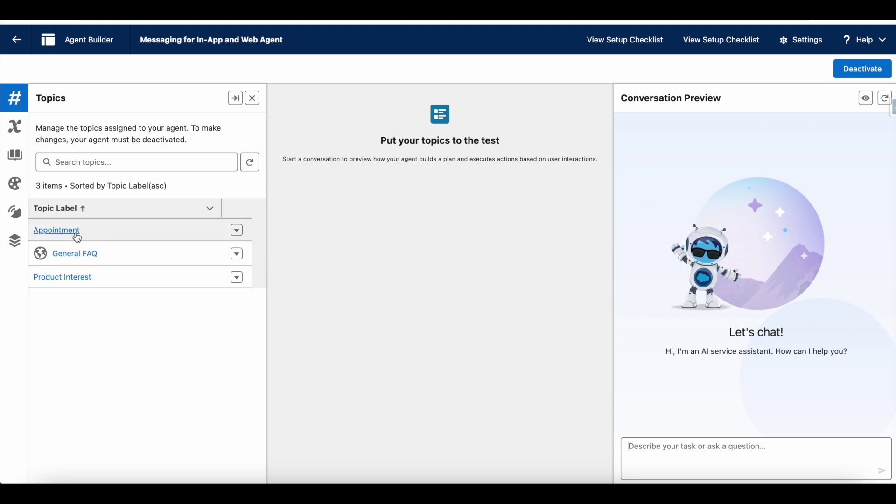
pyautogui.click(74, 234)
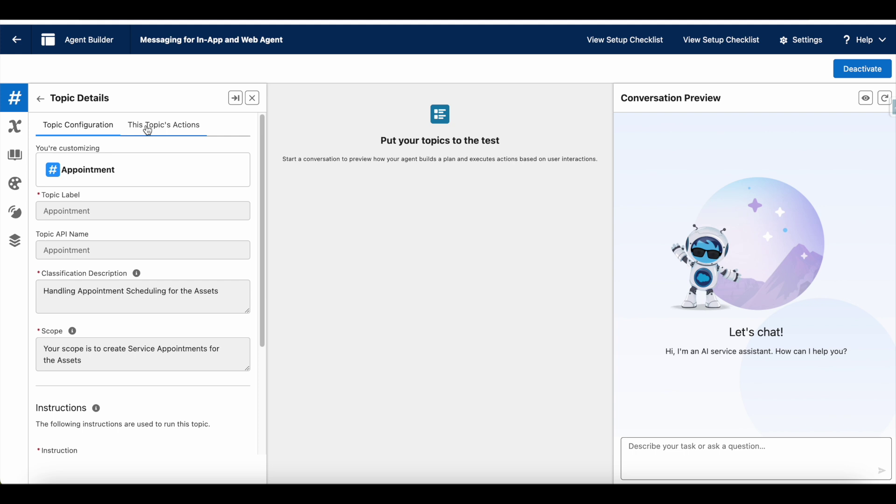
pyautogui.click(156, 129)
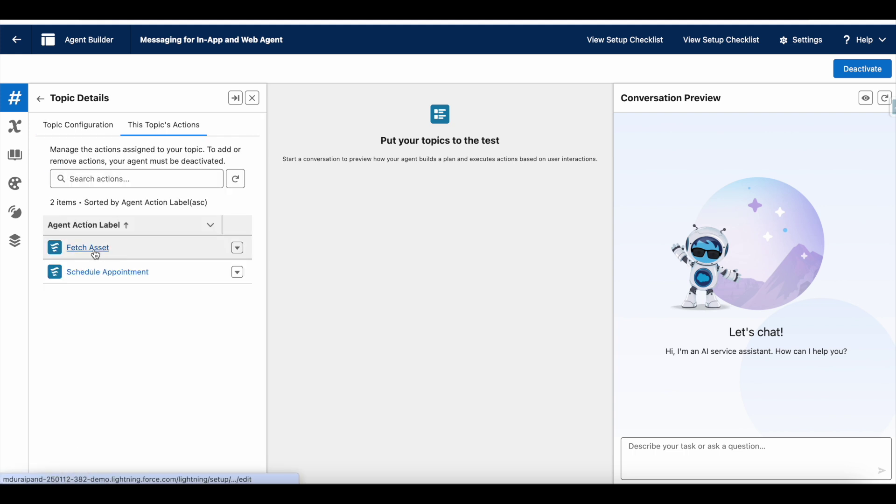
# - Open the Fetch Asset action in a new tab, noting its assetName input and assetRecord output
pyautogui.rightClick(96, 254)
pyautogui.click(122, 256)
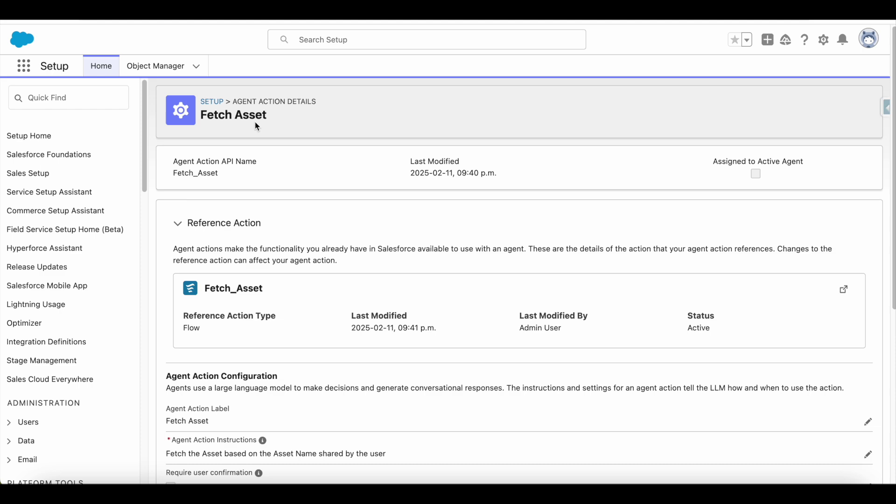
pyautogui.click(844, 290)
pyautogui.scroll(-6, 470, 278)
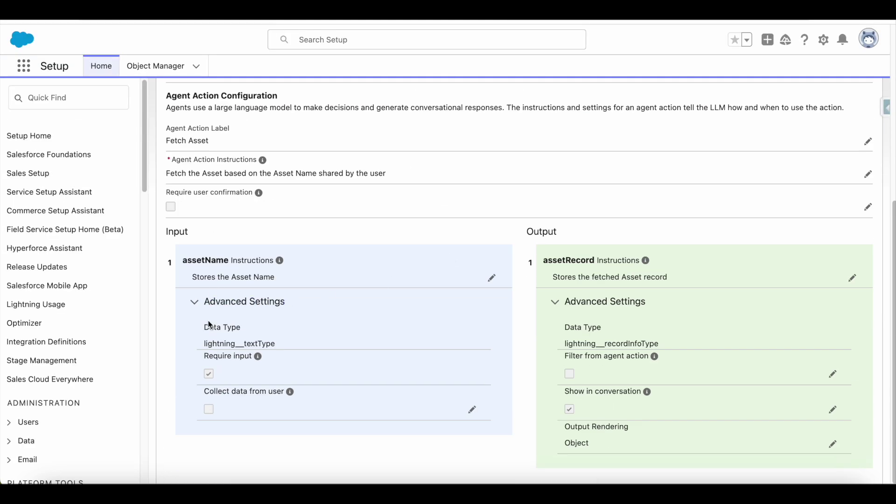
pyautogui.moveTo(184, 261); pyautogui.dragTo(220, 262)
pyautogui.moveTo(547, 259); pyautogui.dragTo(596, 261)
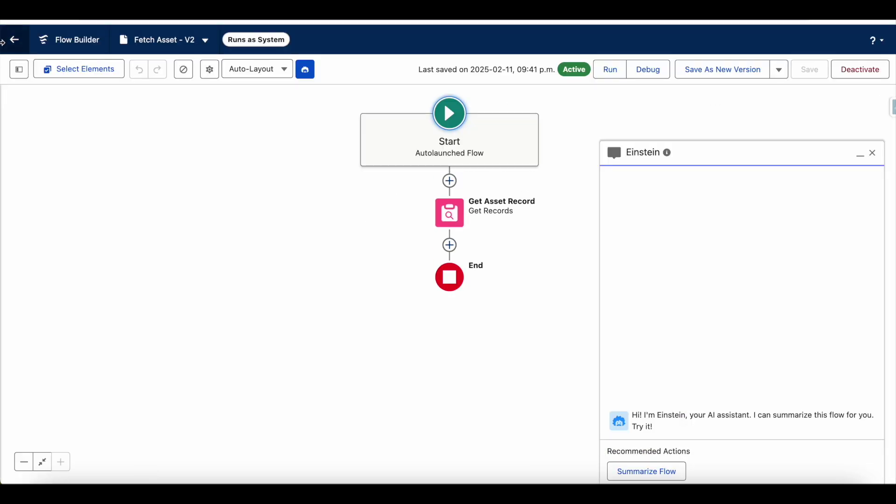
# - Inspect the assetRecord and assetName variables' settings in the Toolbox without saving changes
pyautogui.click(19, 69)
pyautogui.click(65, 234)
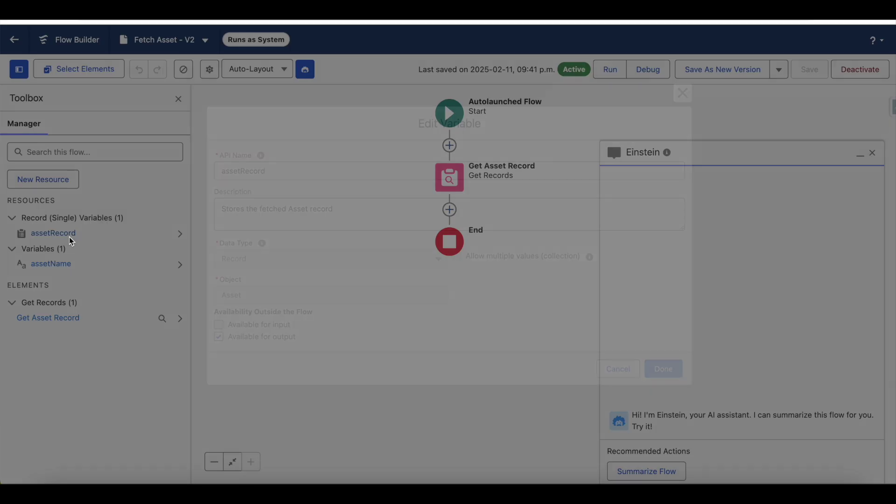
pyautogui.moveTo(301, 344); pyautogui.dragTo(271, 290)
pyautogui.click(615, 367)
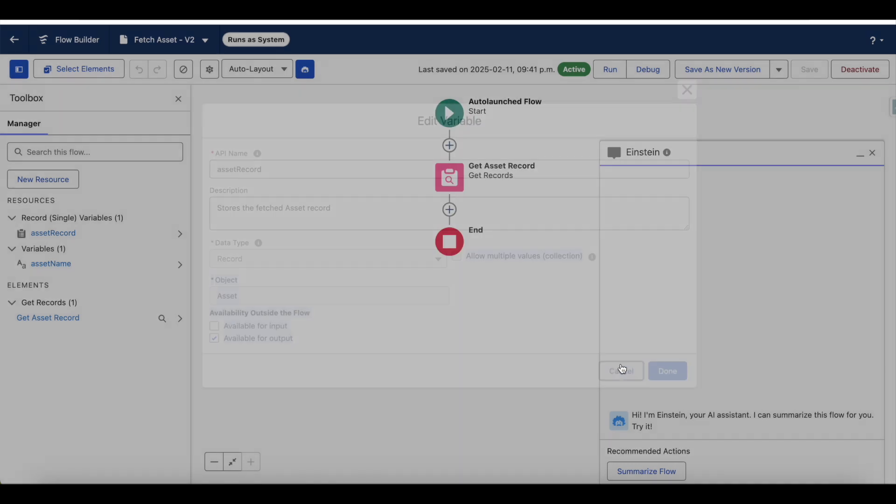
pyautogui.click(870, 158)
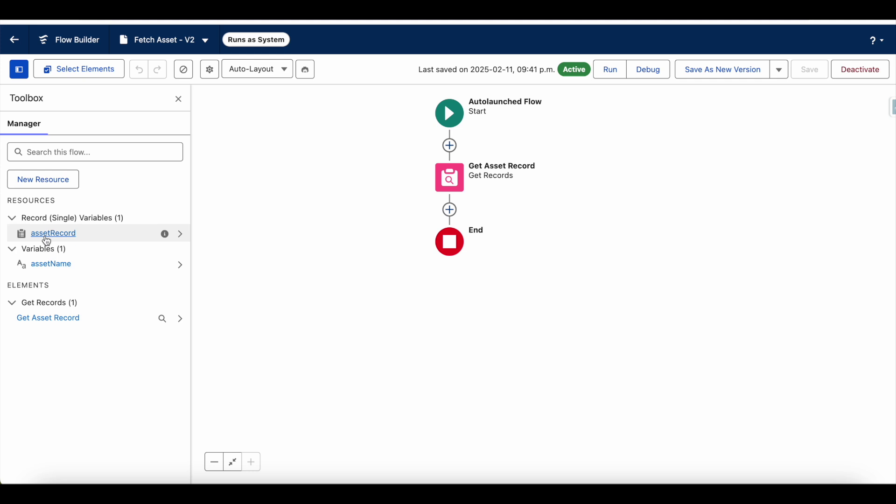
pyautogui.click(52, 266)
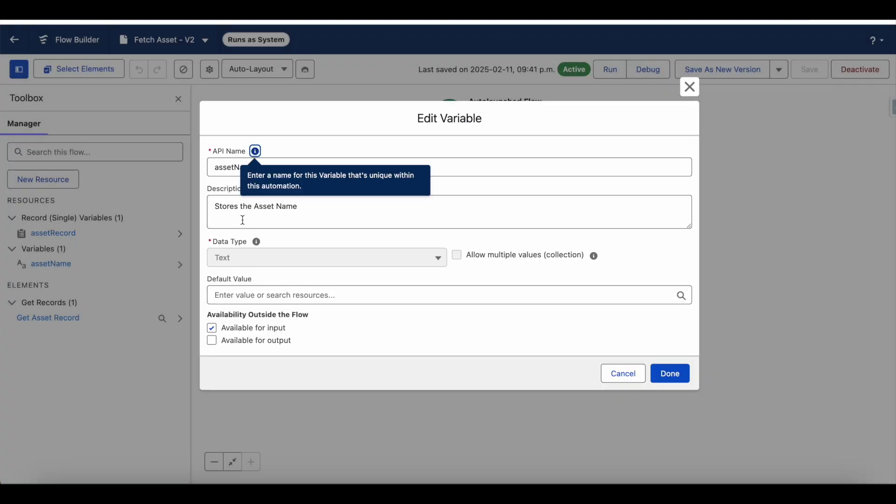
pyautogui.click(608, 373)
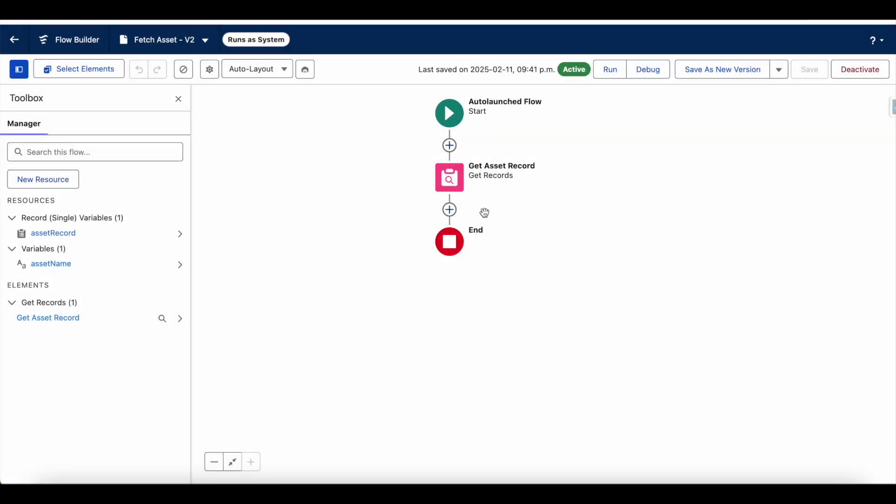
# - Review the Get Asset Record element's filter settings
pyautogui.doubleClick(443, 176)
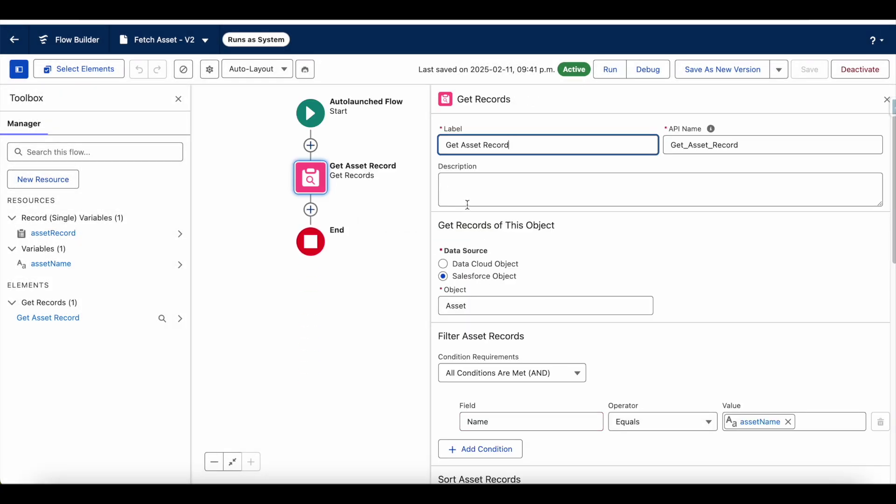
pyautogui.scroll(-3, 673, 253)
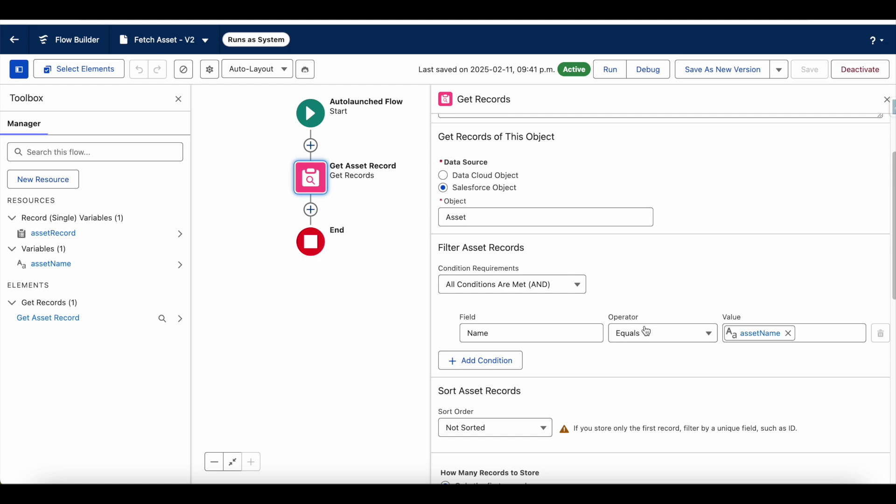
pyautogui.scroll(-10, 630, 327)
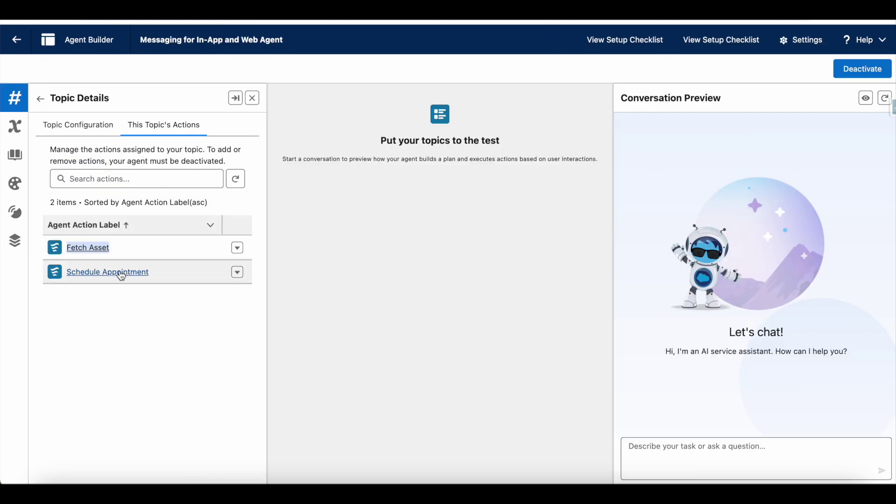
# - Open the Schedule_Appointment reference flow from the agent action in a new tab
pyautogui.rightClick(122, 275)
pyautogui.press('Escape')
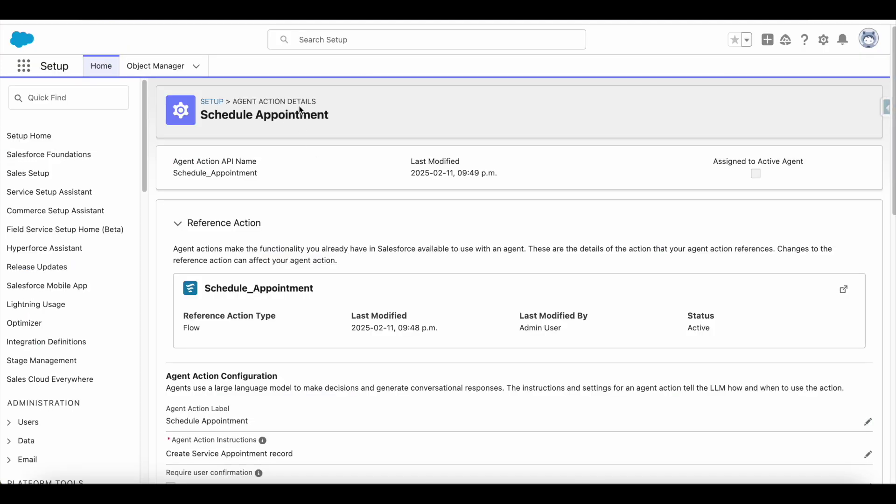
pyautogui.scroll(-2, 348, 142)
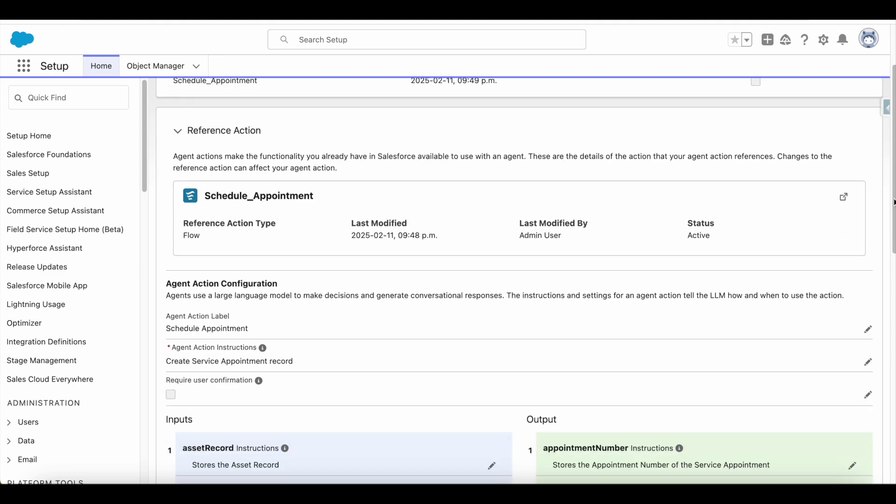
pyautogui.click(844, 199)
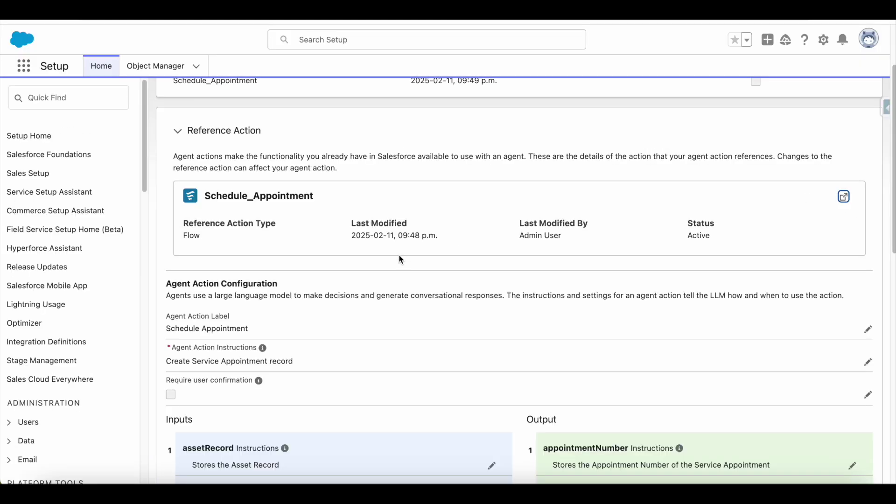
# - Review the assetRecord, dueDateTime, earliestStartPermitted inputs and the appointmentNumber output's Show in conversation setting
pyautogui.scroll(-4, 392, 242)
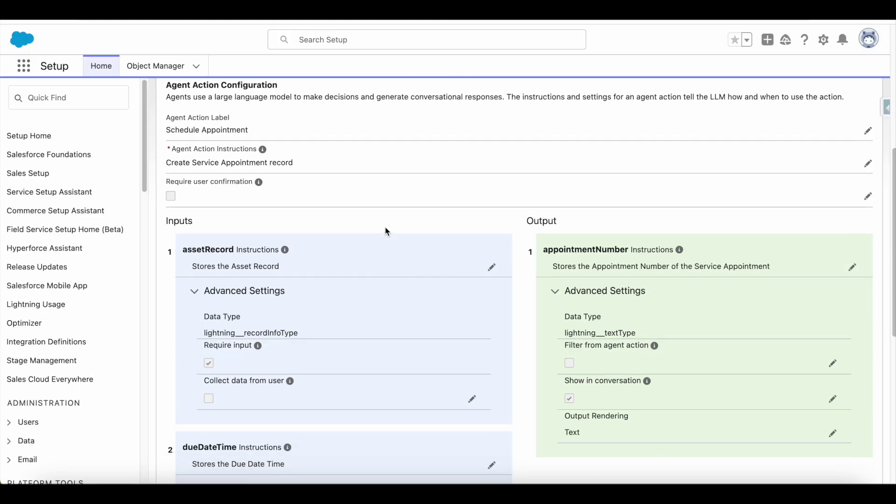
pyautogui.scroll(-1, 385, 229)
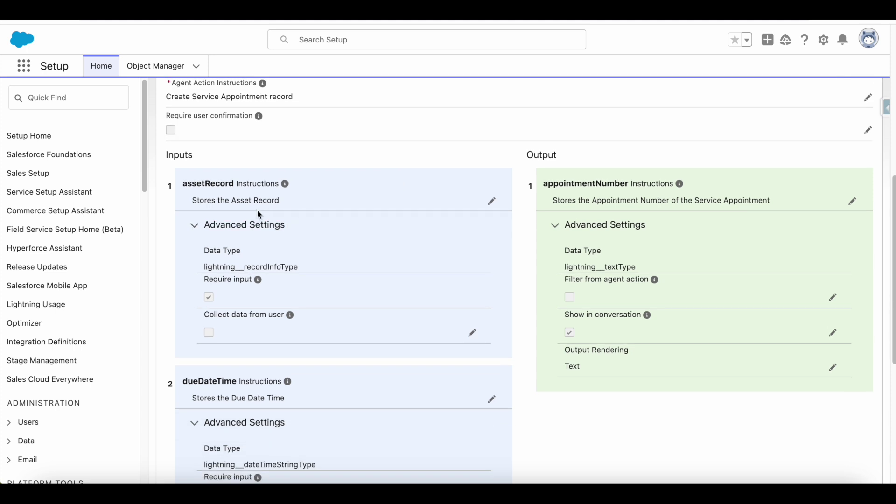
pyautogui.scroll(-5, 266, 243)
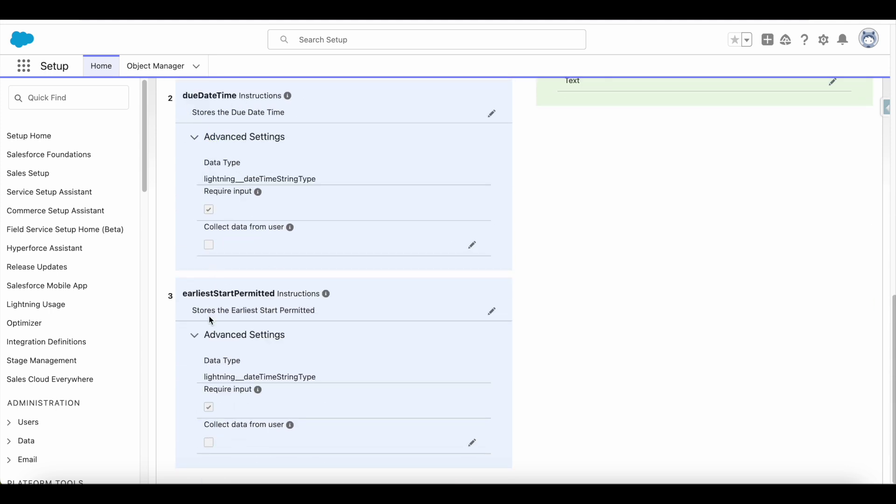
pyautogui.scroll(4, 306, 323)
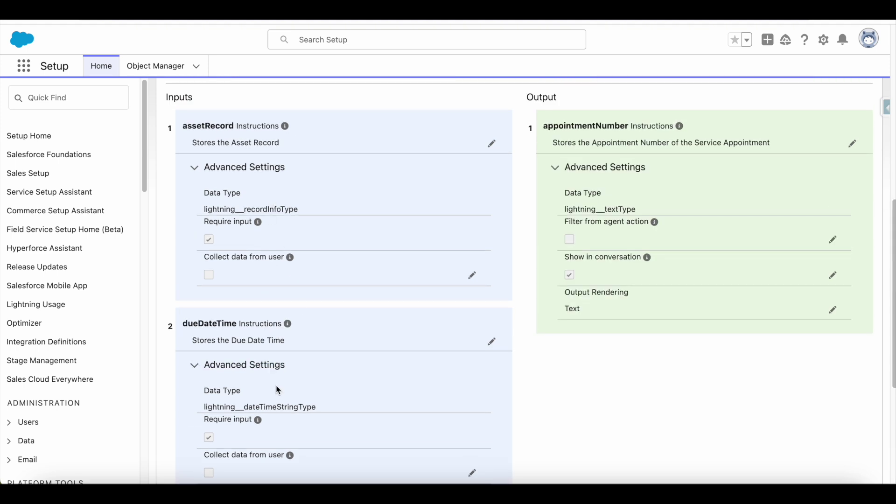
pyautogui.moveTo(543, 127); pyautogui.dragTo(626, 129)
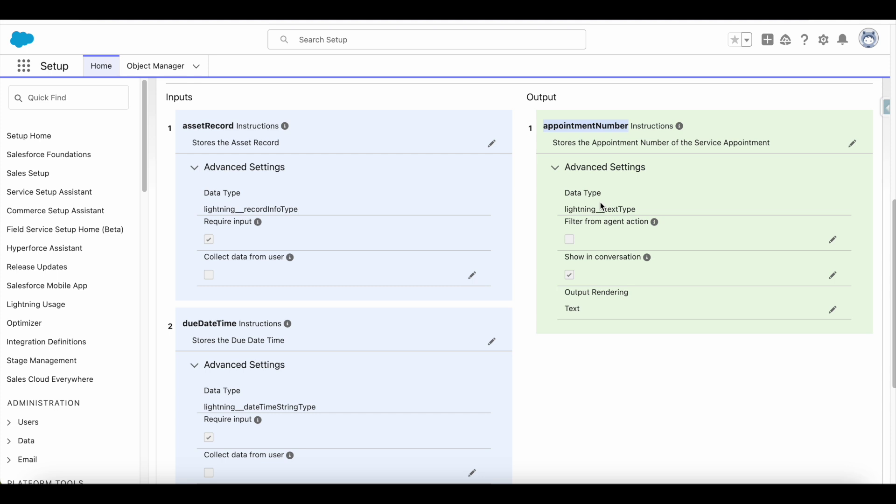
pyautogui.moveTo(564, 257); pyautogui.dragTo(636, 259)
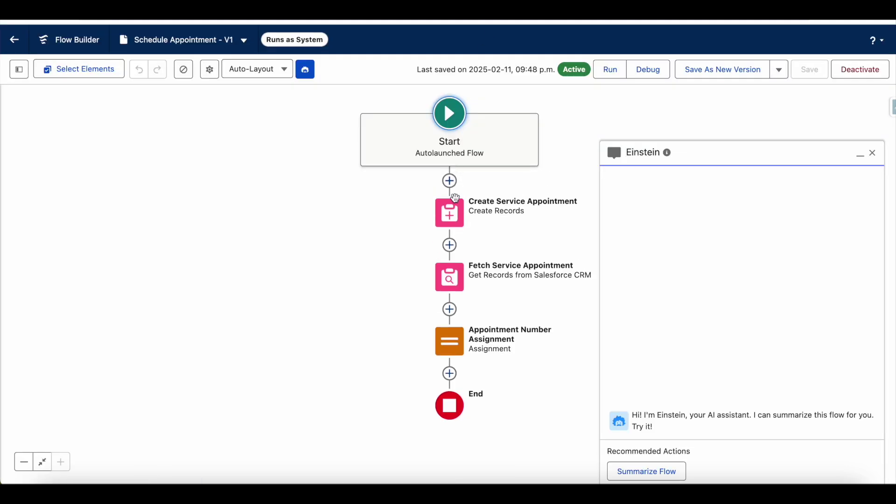
# - Inspect the Create Service Appointment element's settings
pyautogui.click(452, 205)
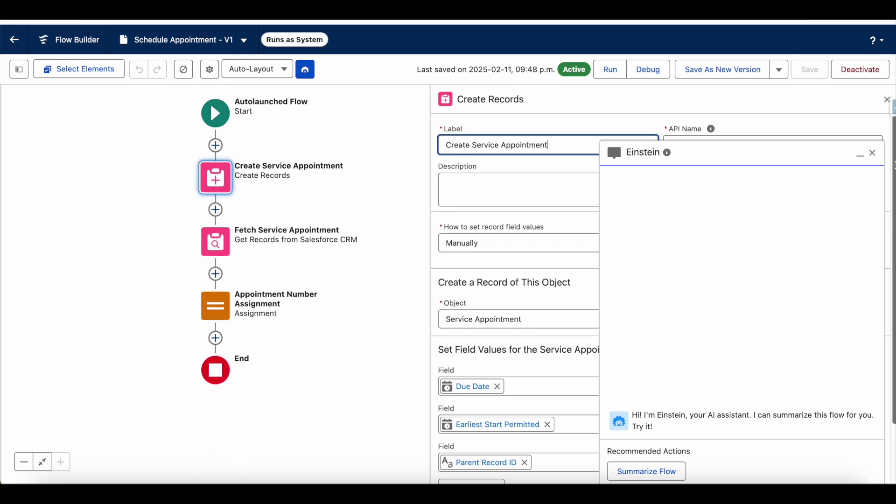
pyautogui.click(872, 153)
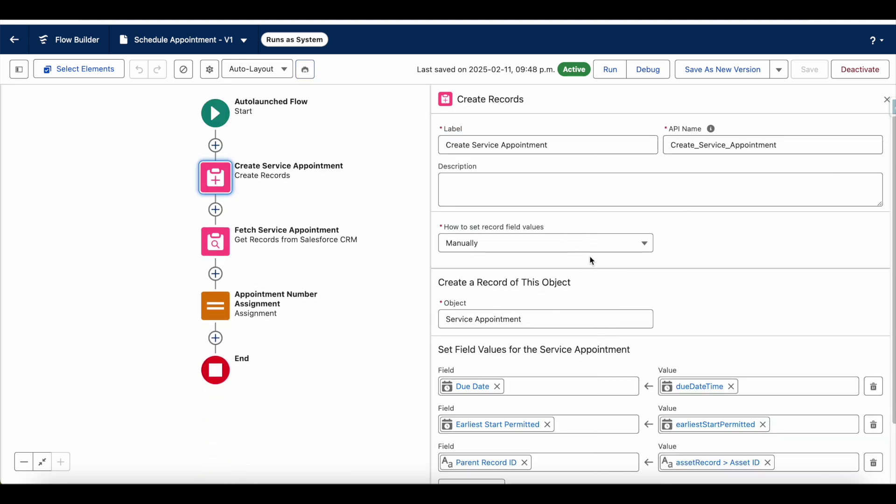
pyautogui.scroll(-3, 590, 258)
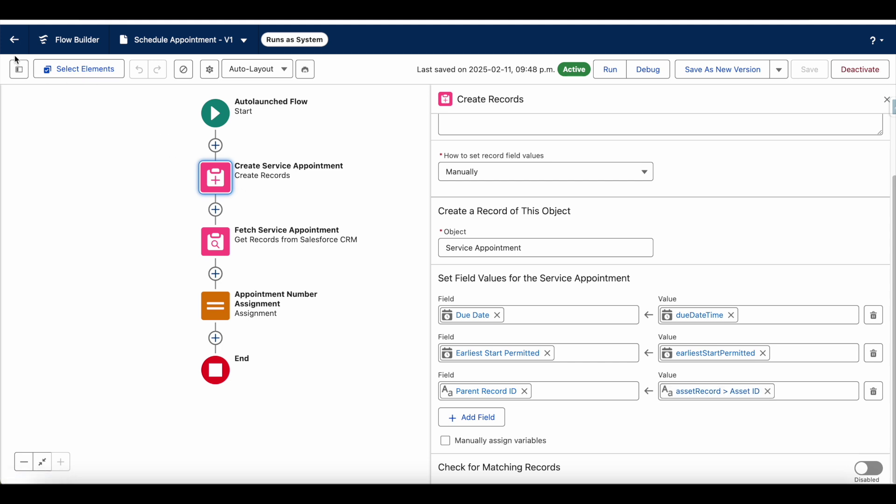
# - Review the assetRecord and appointmentNumber variables' details without changes
pyautogui.click(18, 69)
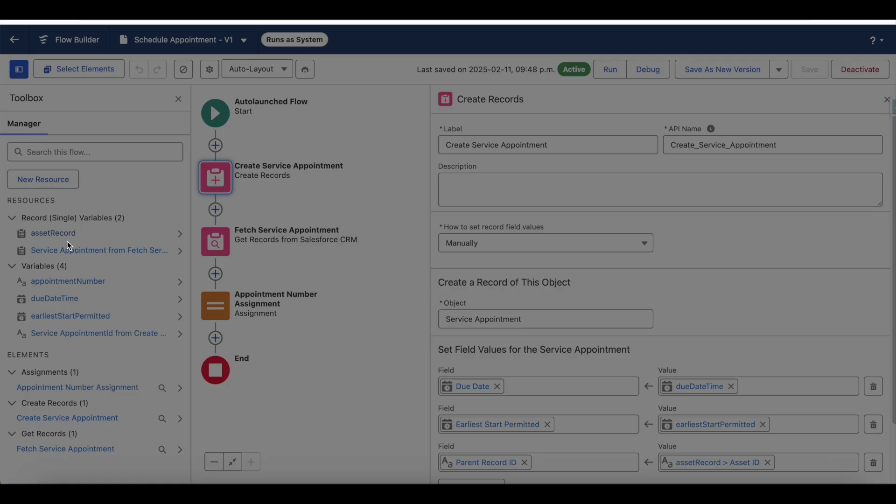
pyautogui.click(66, 234)
pyautogui.click(622, 371)
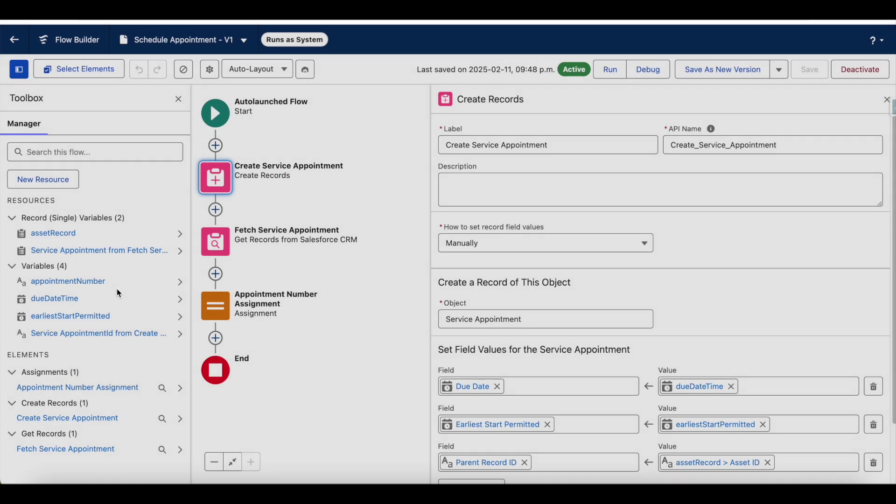
pyautogui.click(79, 283)
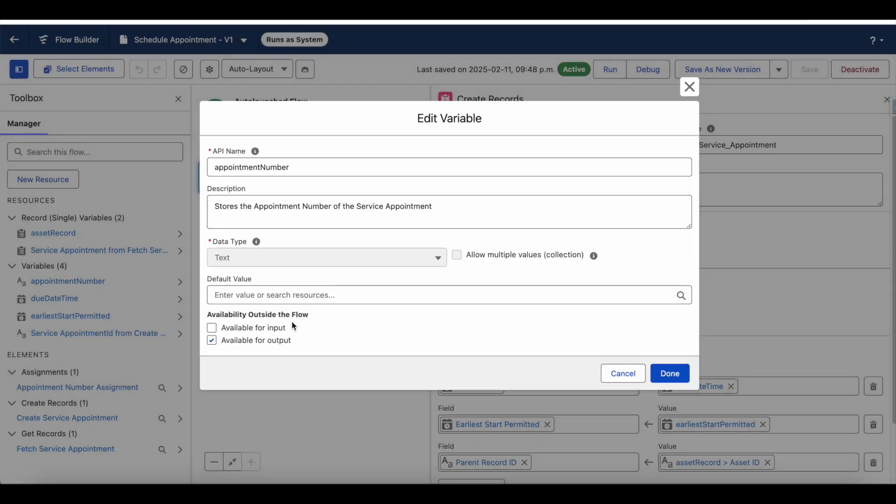
pyautogui.click(627, 372)
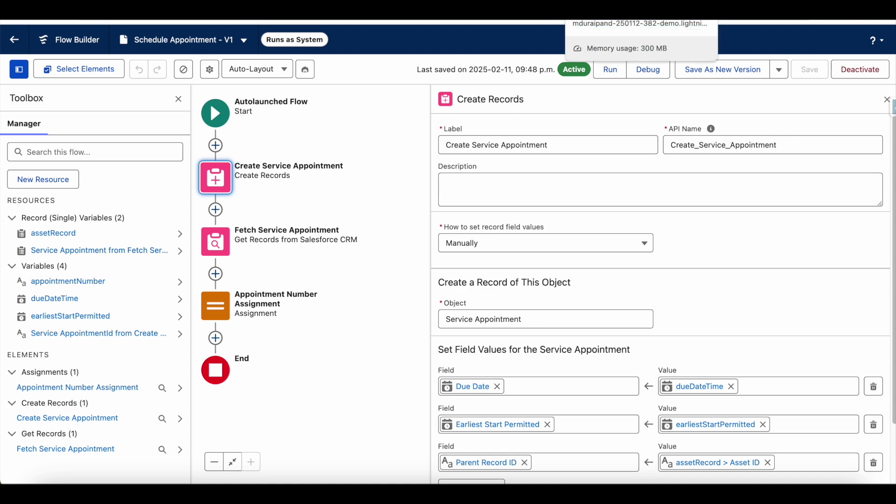
# - Inspect the Fetch Service Appointment and Appointment Number Assignment elements' settings
pyautogui.hotkey('ctrl', 'Tab')
pyautogui.hotkey('ctrl', 'Tab')
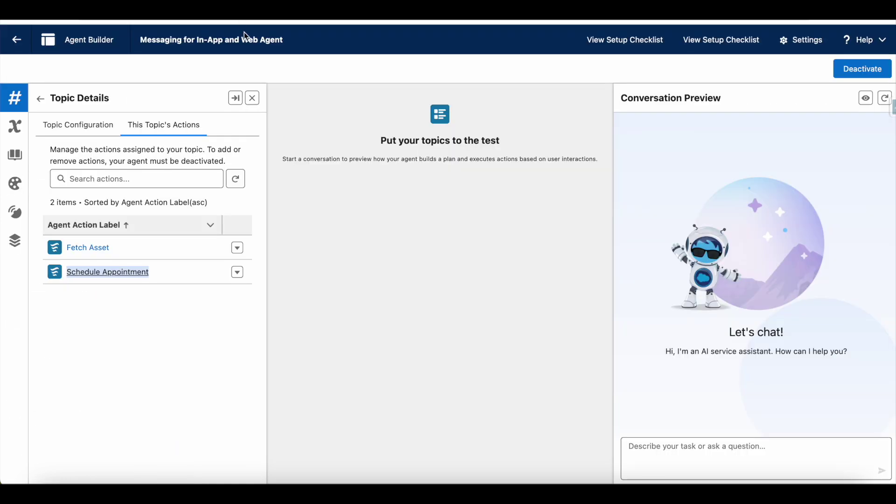
pyautogui.hotkey('ctrl', 'Tab')
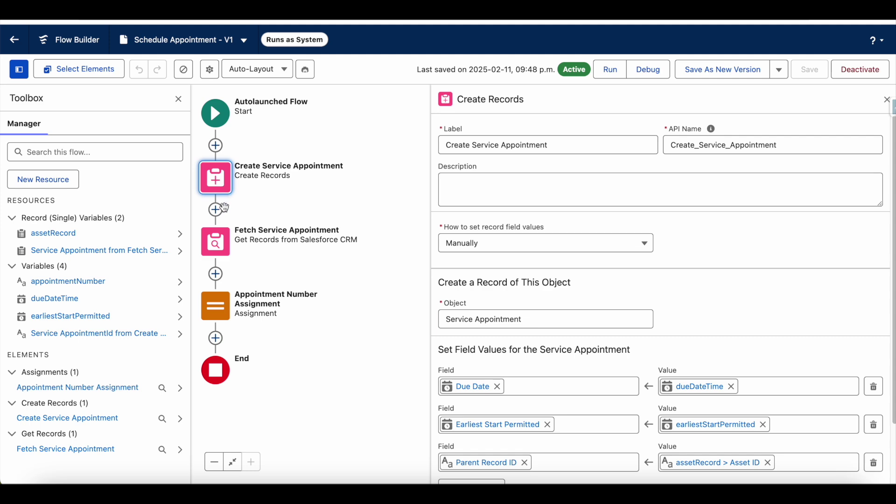
pyautogui.click(216, 241)
pyautogui.scroll(-4, 613, 360)
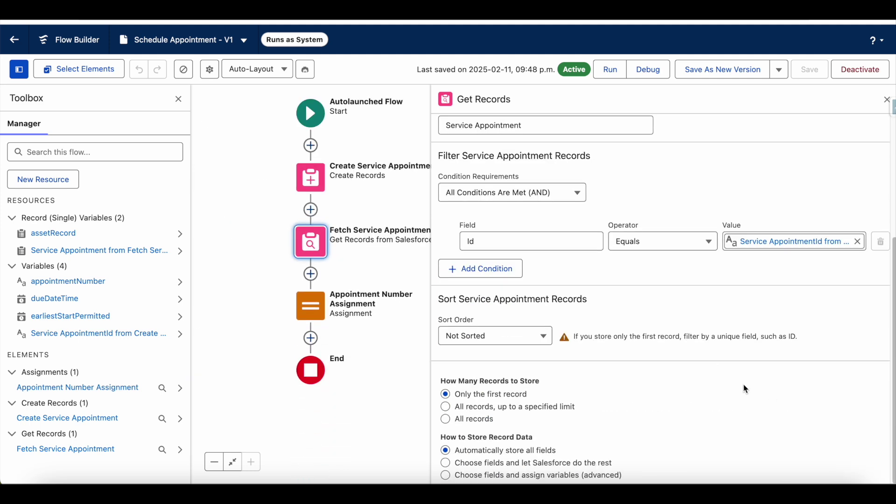
pyautogui.click(303, 310)
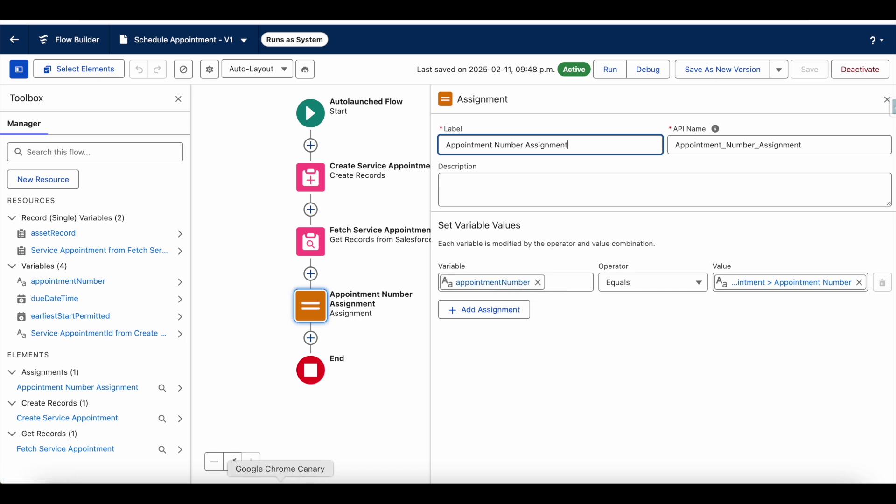
# - Highlight the agent's web chat reply confirming appointment SA-0004 was scheduled successfully
pyautogui.click(280, 487)
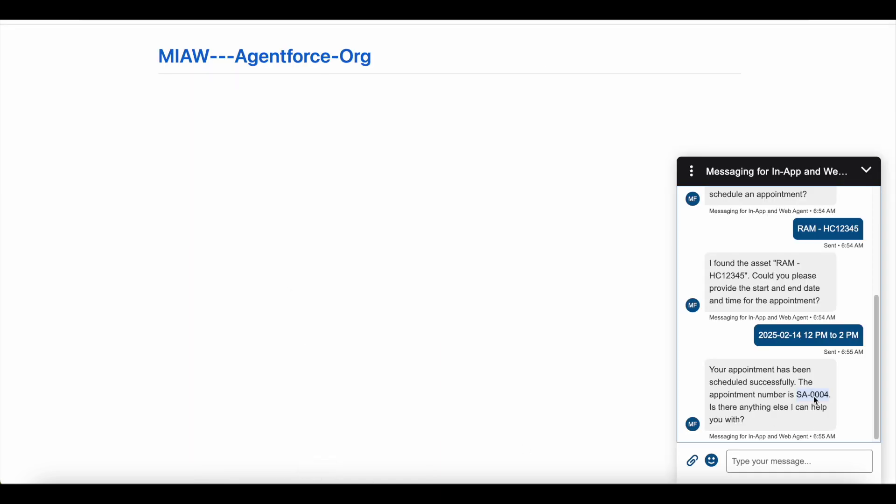
pyautogui.moveTo(708, 368); pyautogui.dragTo(771, 422)
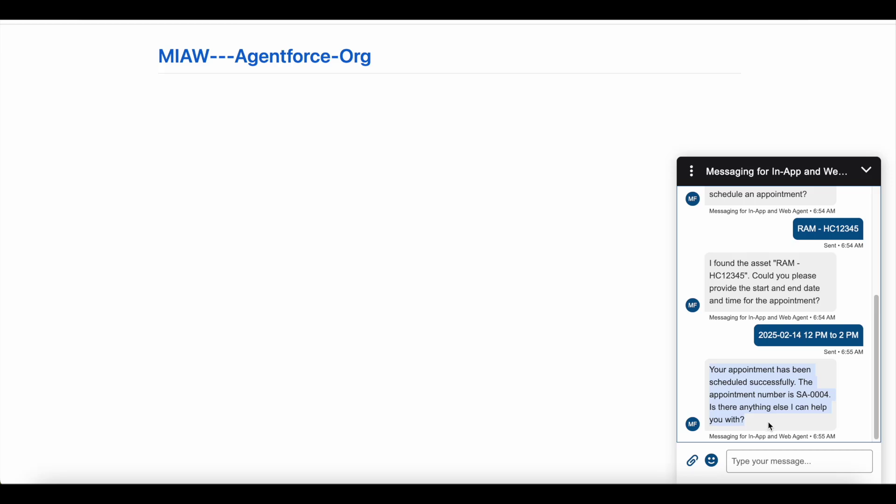
# - Switch back to the Flow Builder window showing the Appointment Number Assignment
pyautogui.click(240, 480)
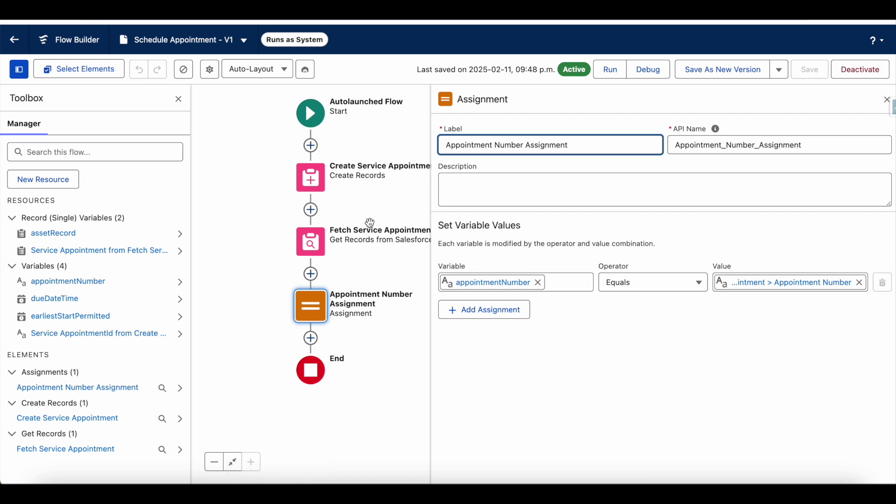